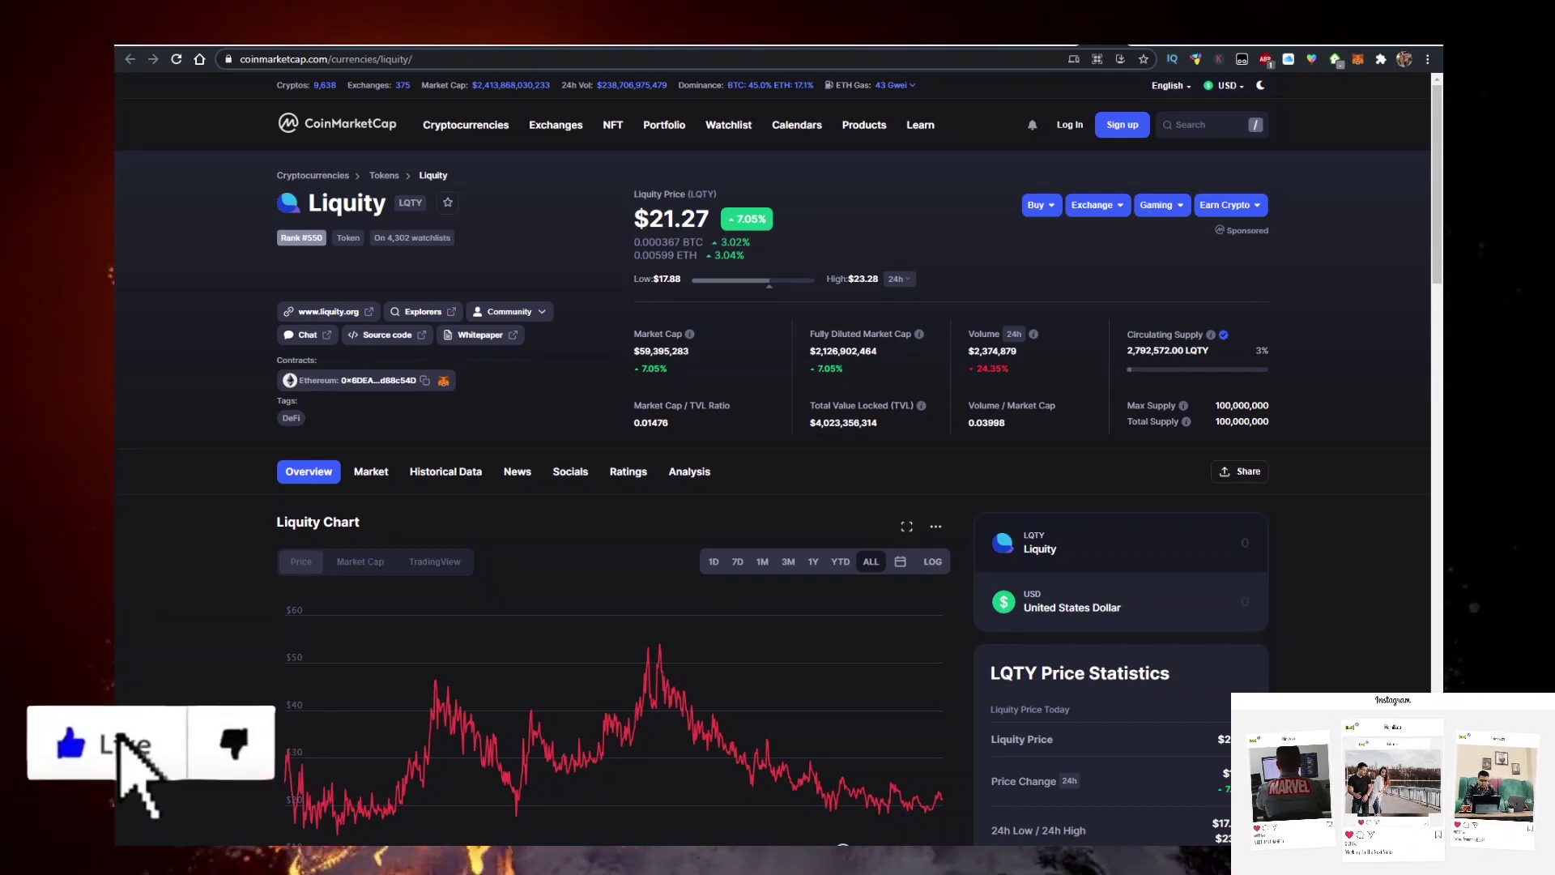
scroll(1034, 243, down, 1)
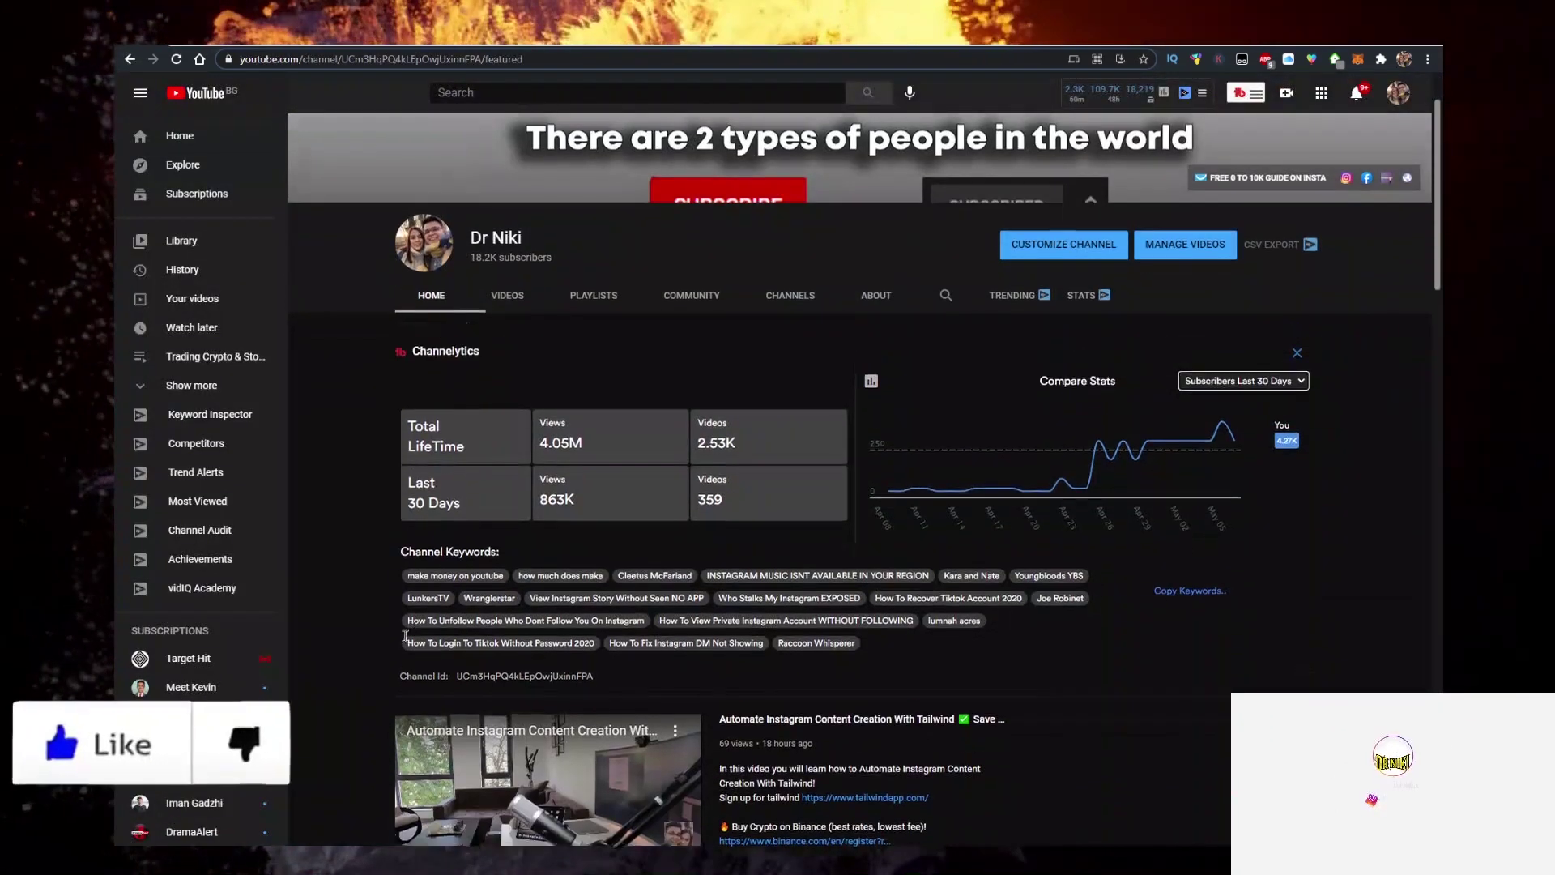
scroll(448, 566, down, 1)
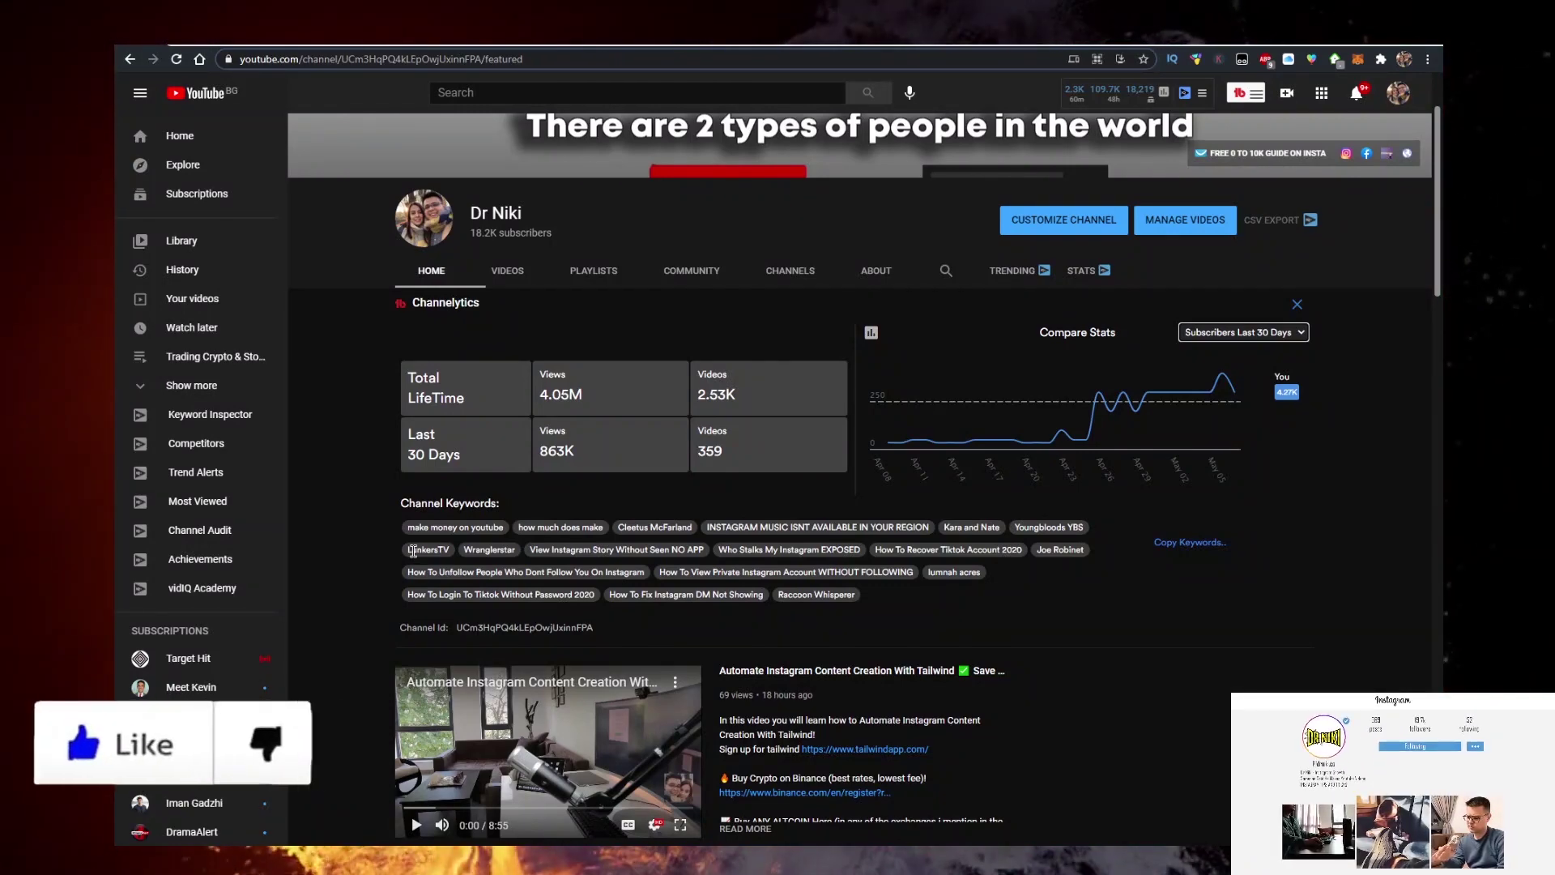
scroll(413, 550, up, 2)
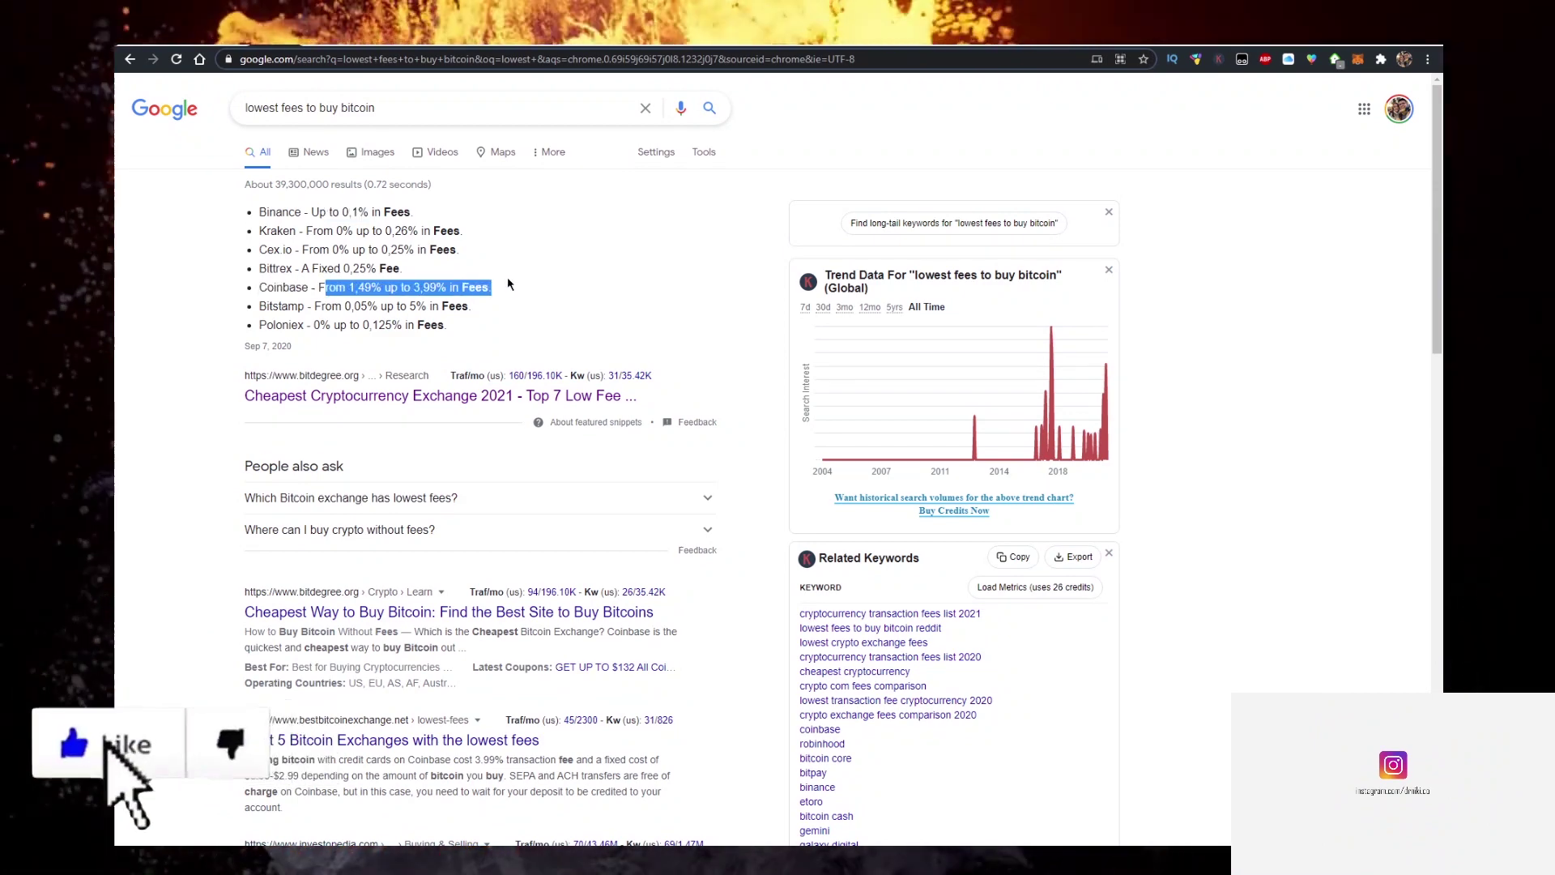
Step: Highlight Coinbase's 1,49% to 3,99% fee range in the featured exchange list
drag(507, 284, 313, 292)
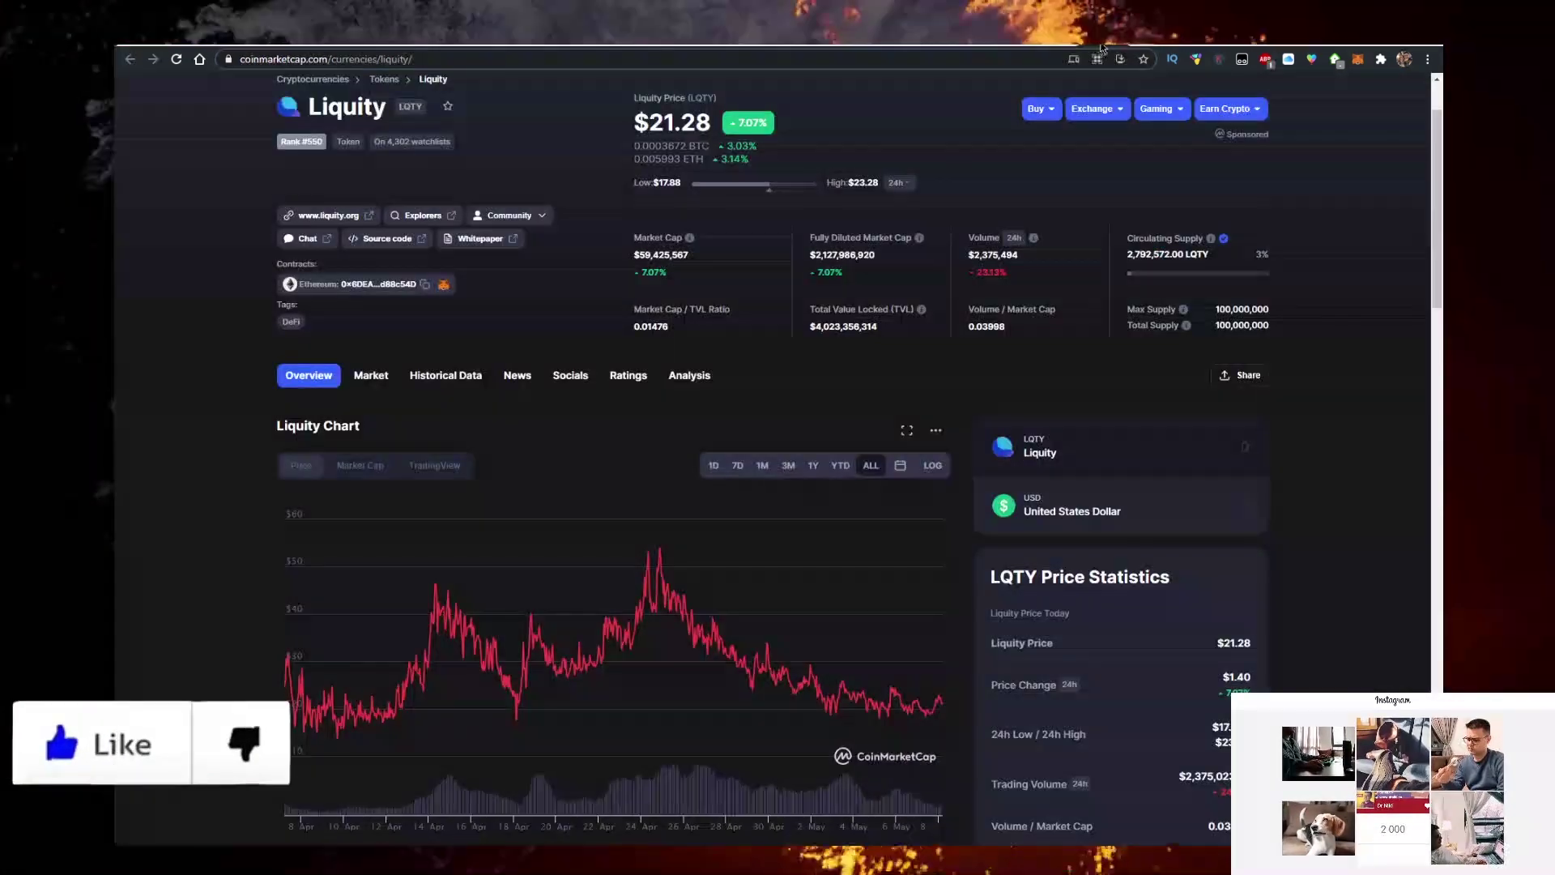
scroll(729, 216, up, 1)
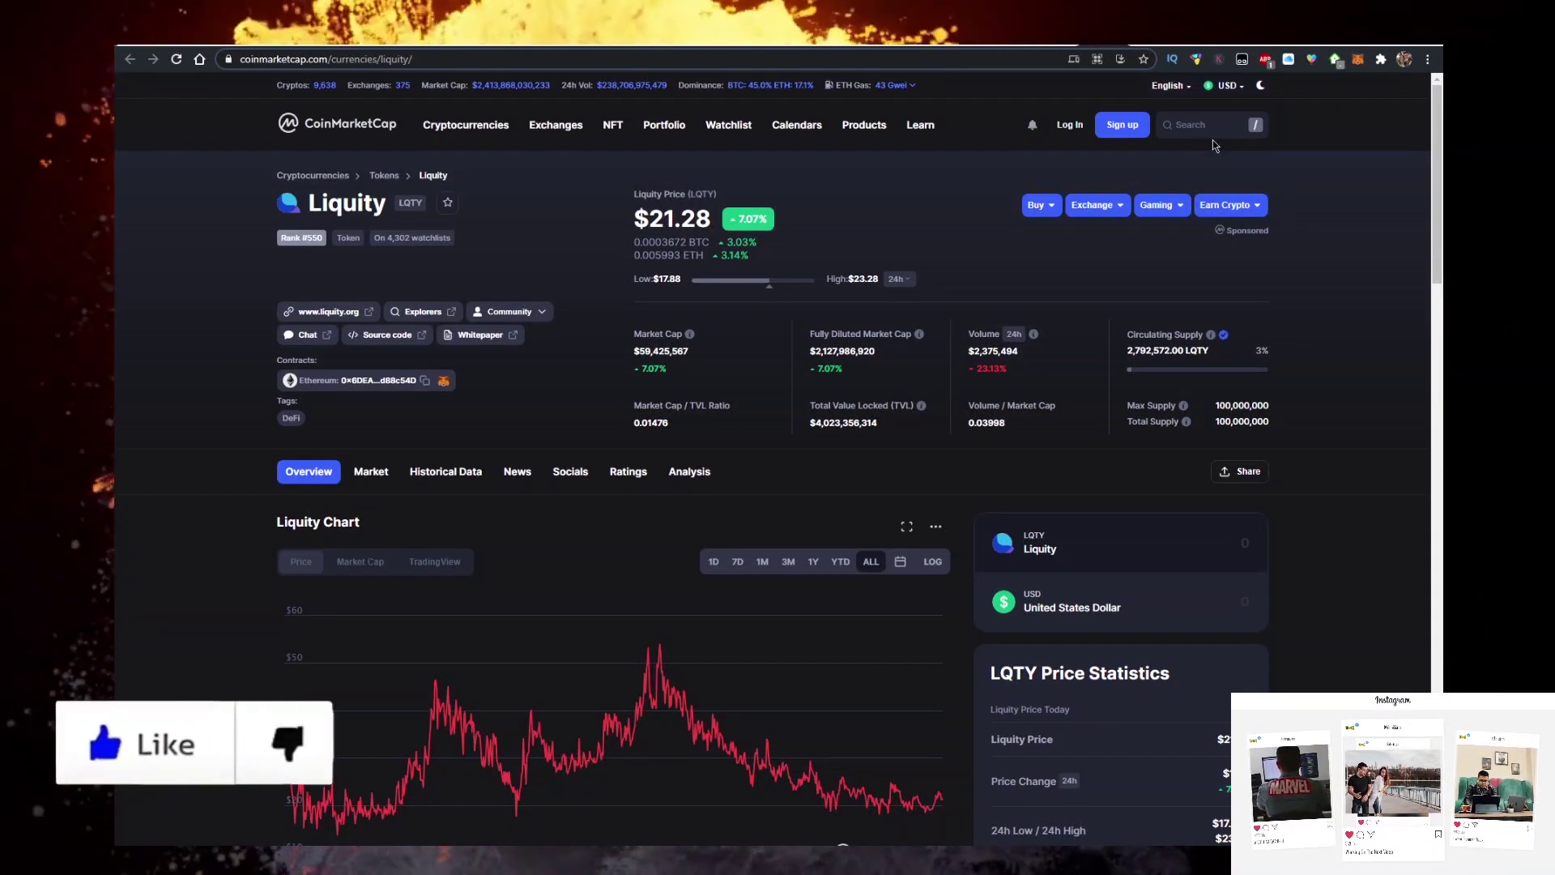
Step: Copy Liquity's Ethereum contract address from the Contracts section
click(424, 380)
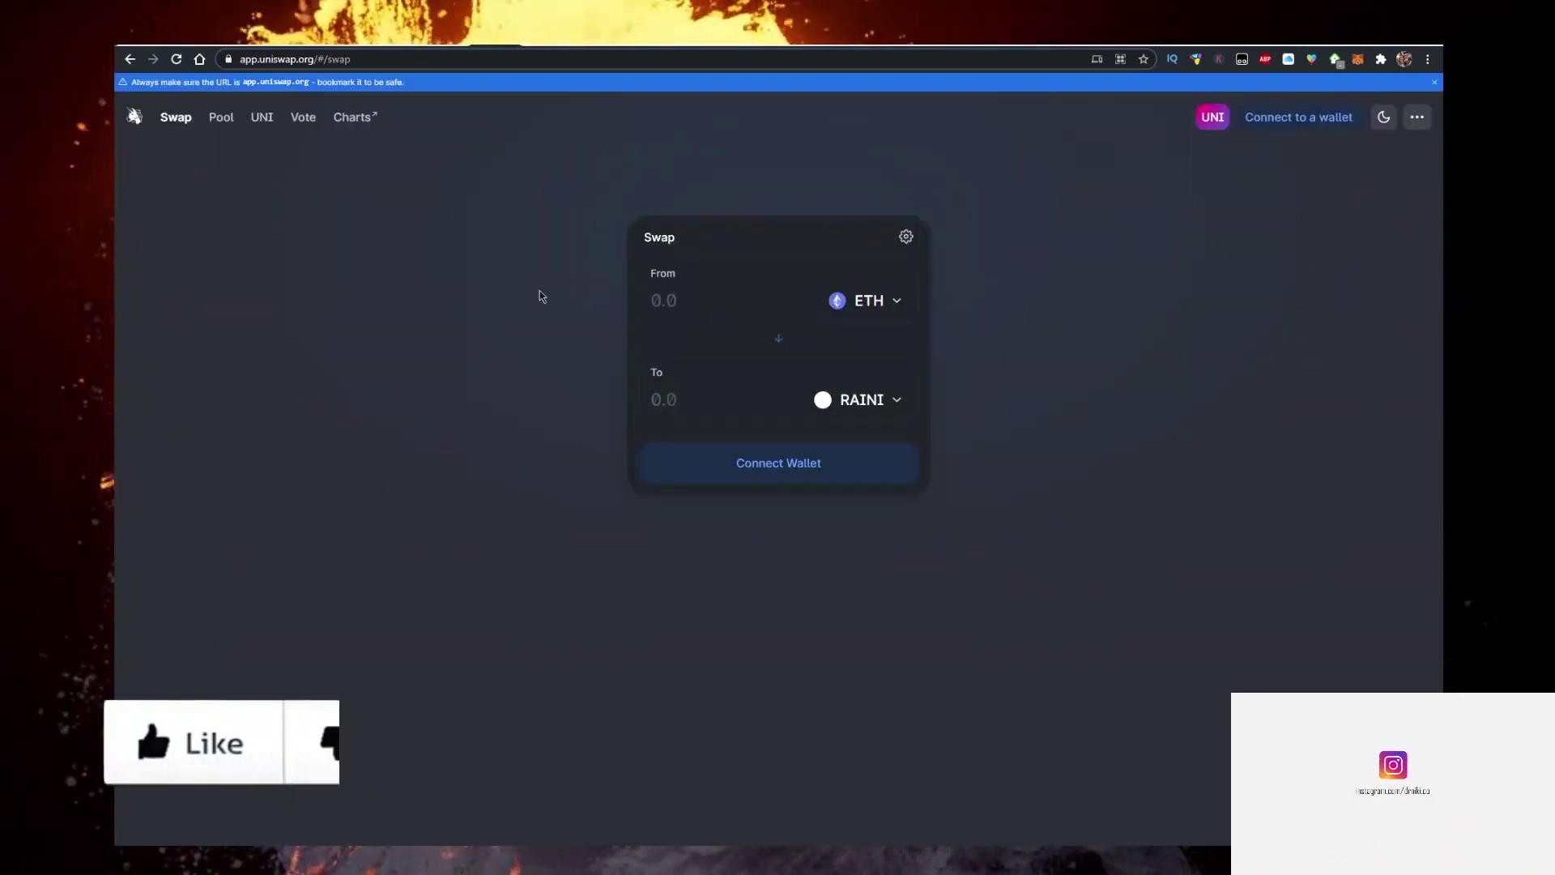
Step: Import LQTY by its pasted contract address as the To token, accepting the risk warning
click(854, 411)
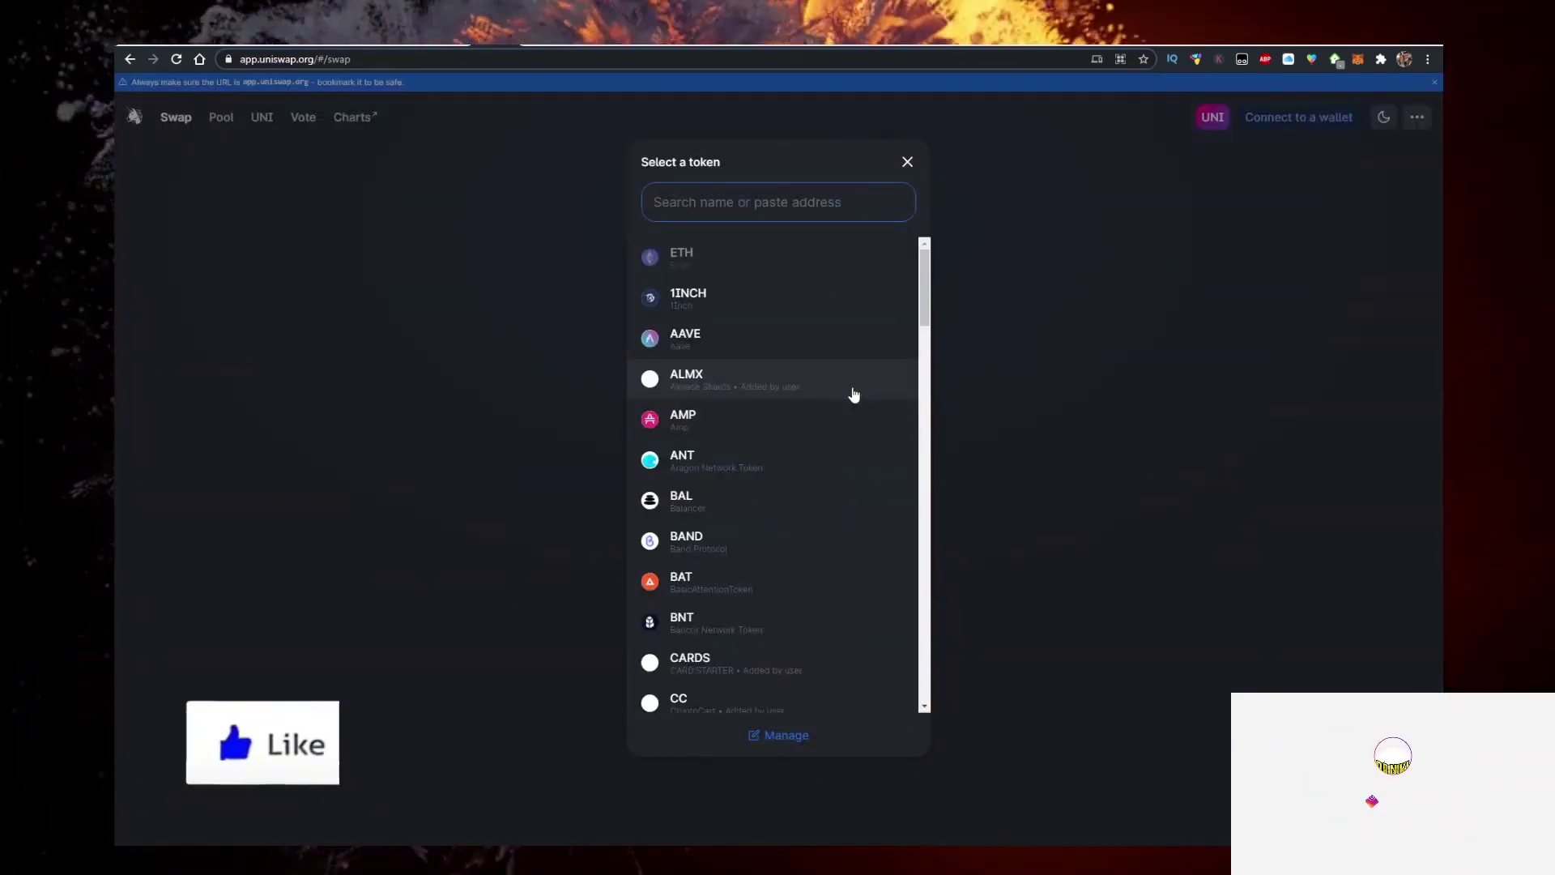
key(ctrl+v)
click(886, 295)
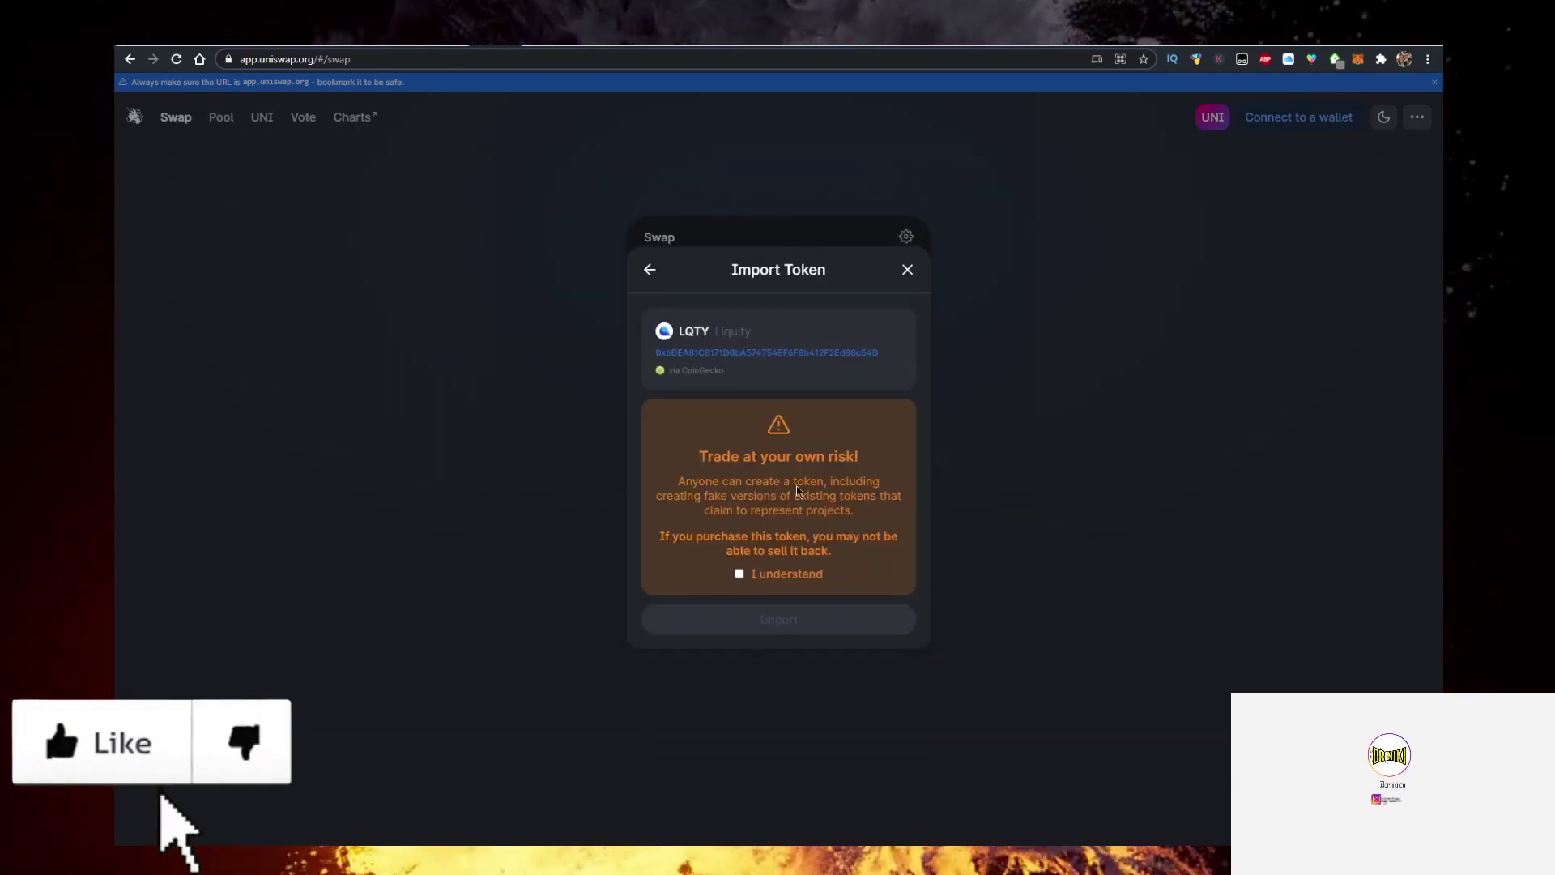
click(784, 574)
click(785, 620)
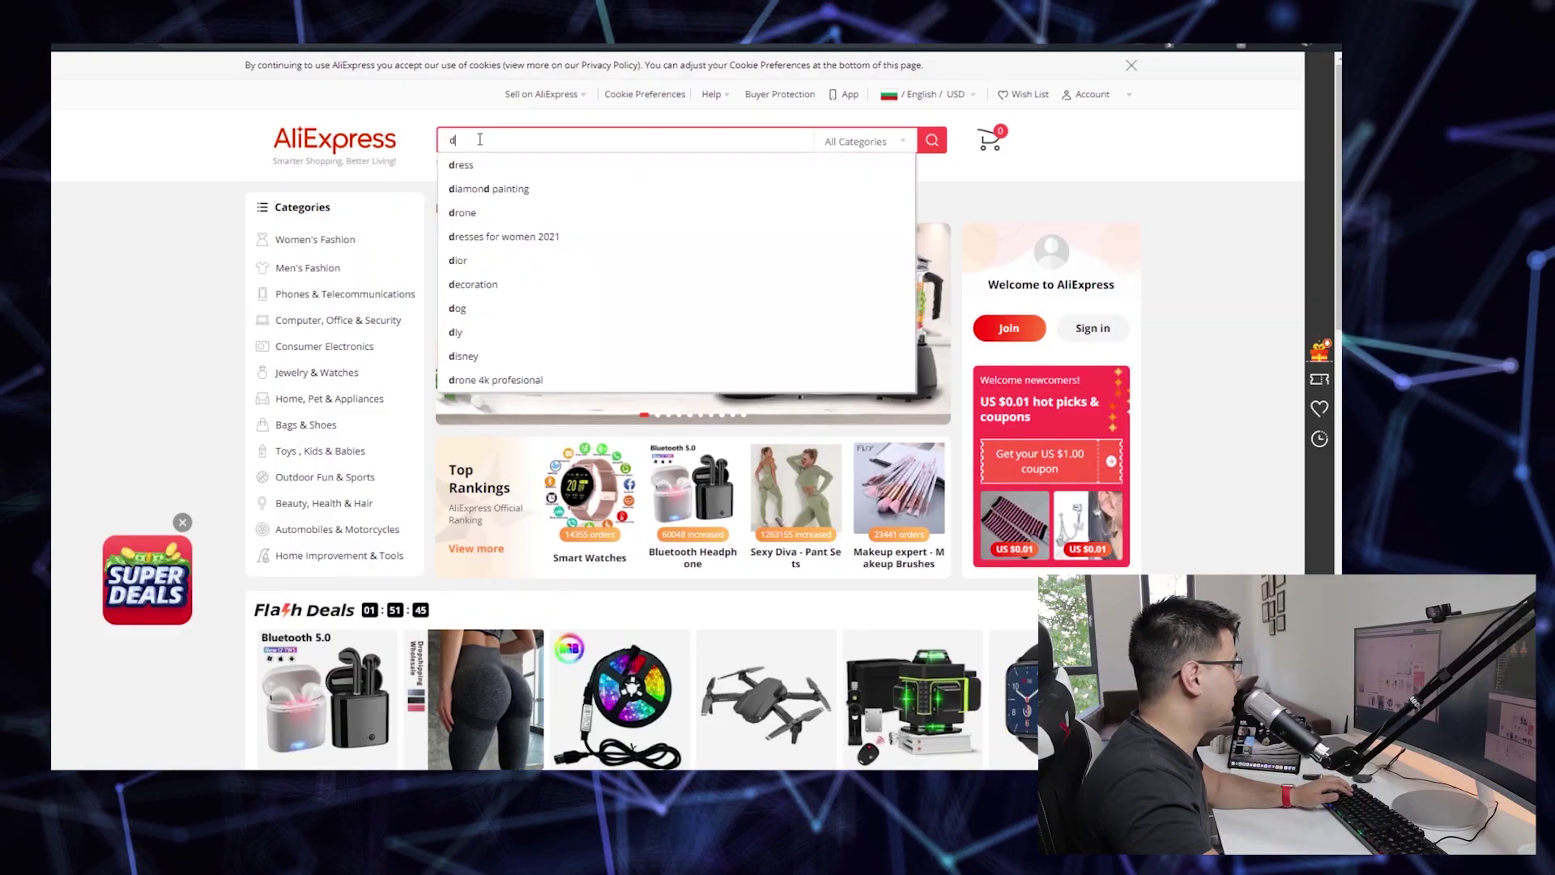
text(ress)
Step: Run the AliExpress product search for 'dress'
key(Return)
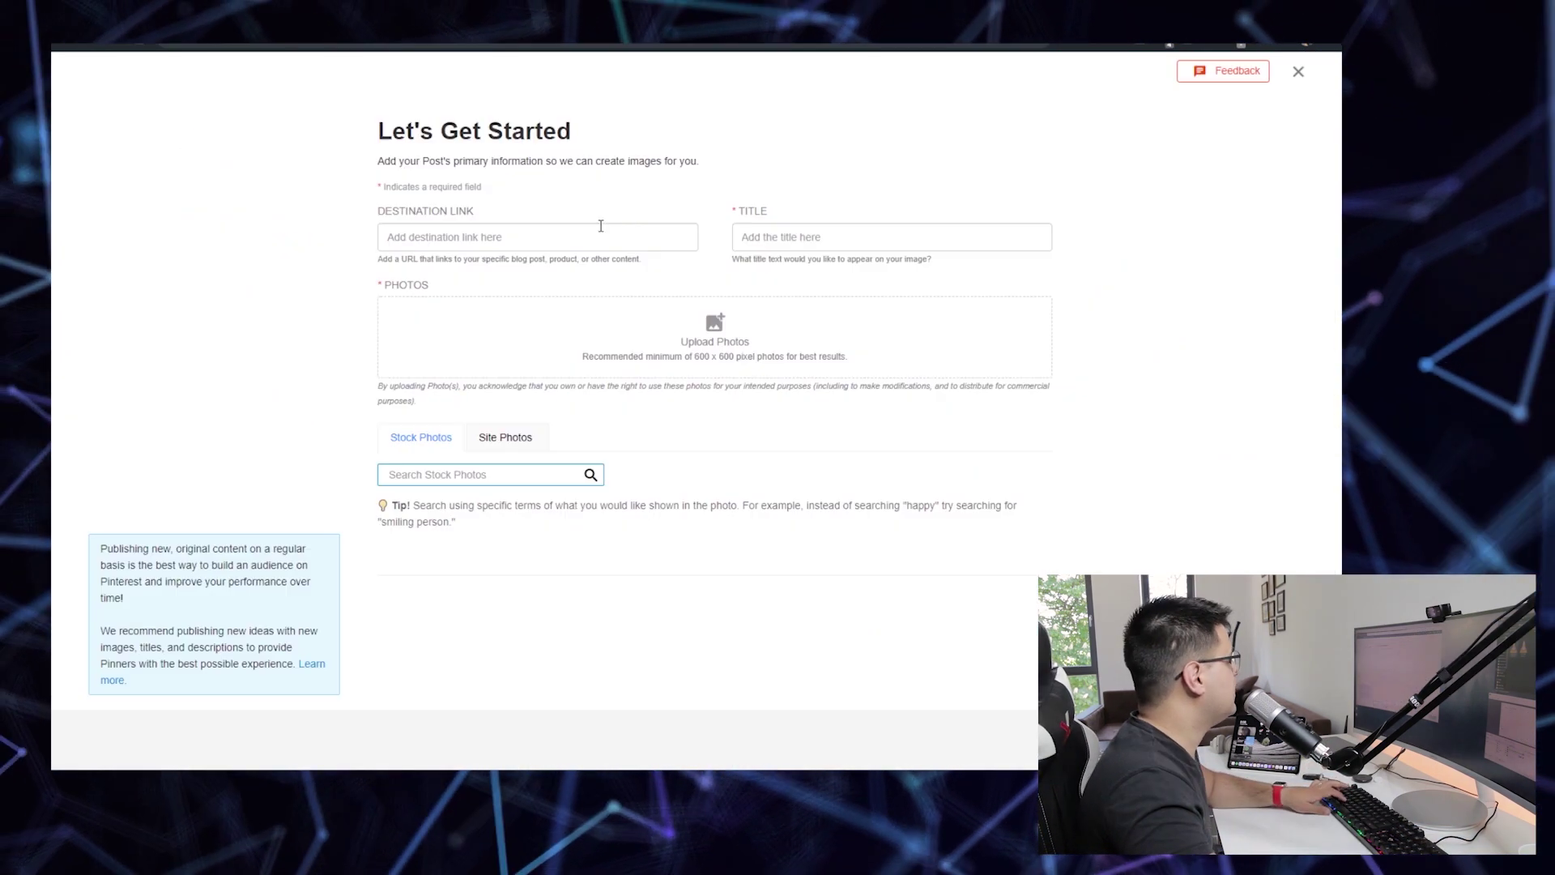
Step: Paste the AliExpress dress URL as the Destination Link for the feed post designs
key(ctrl+v)
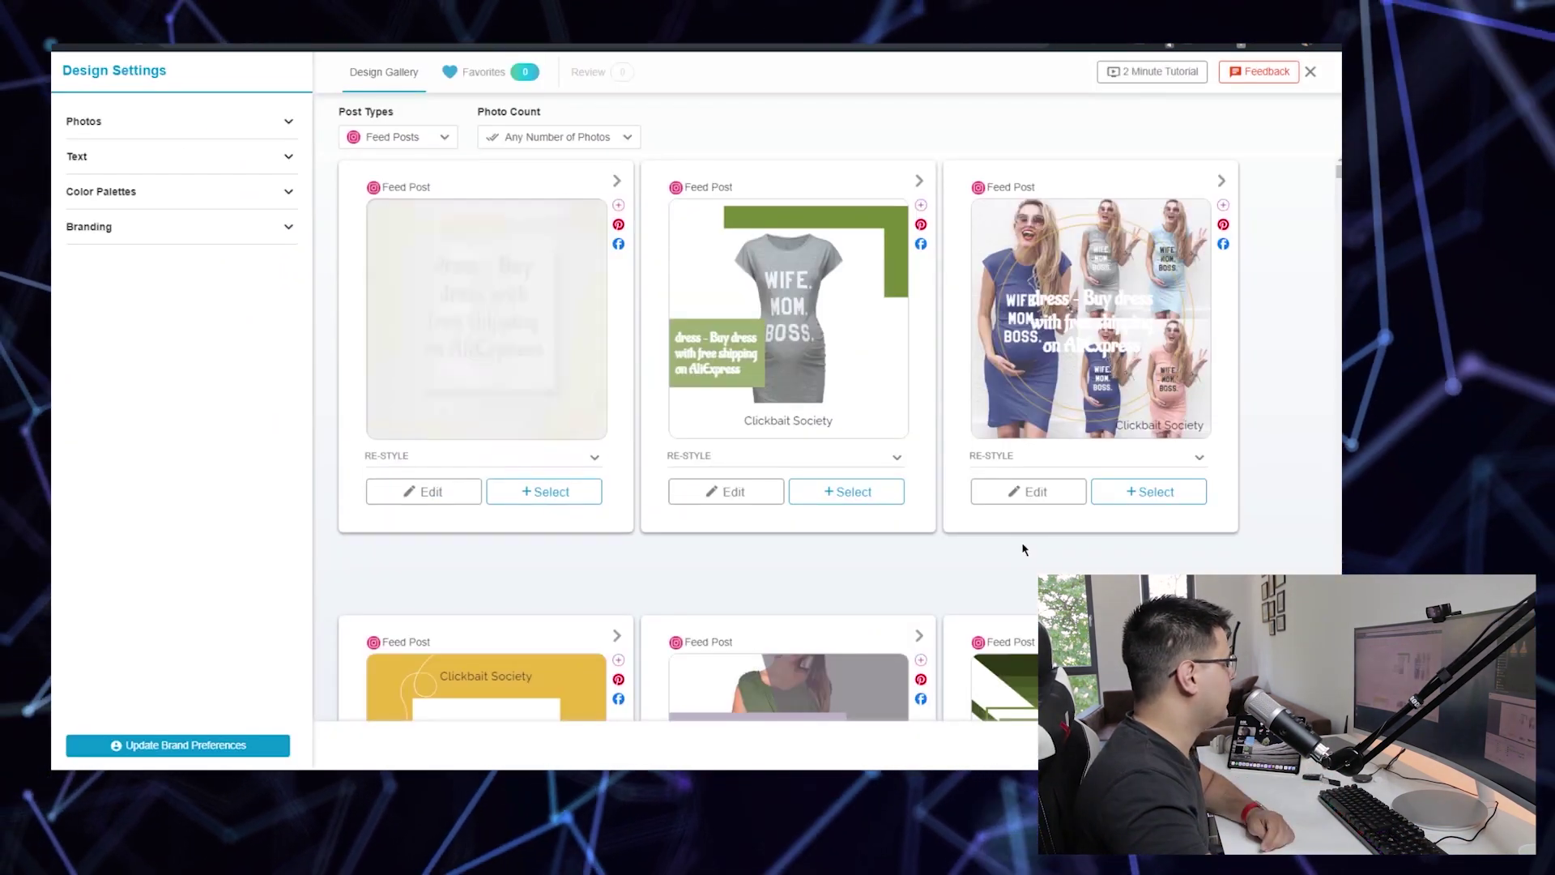
scroll(1022, 543, down, 2)
scroll(1021, 543, up, 2)
scroll(1023, 543, up, 1)
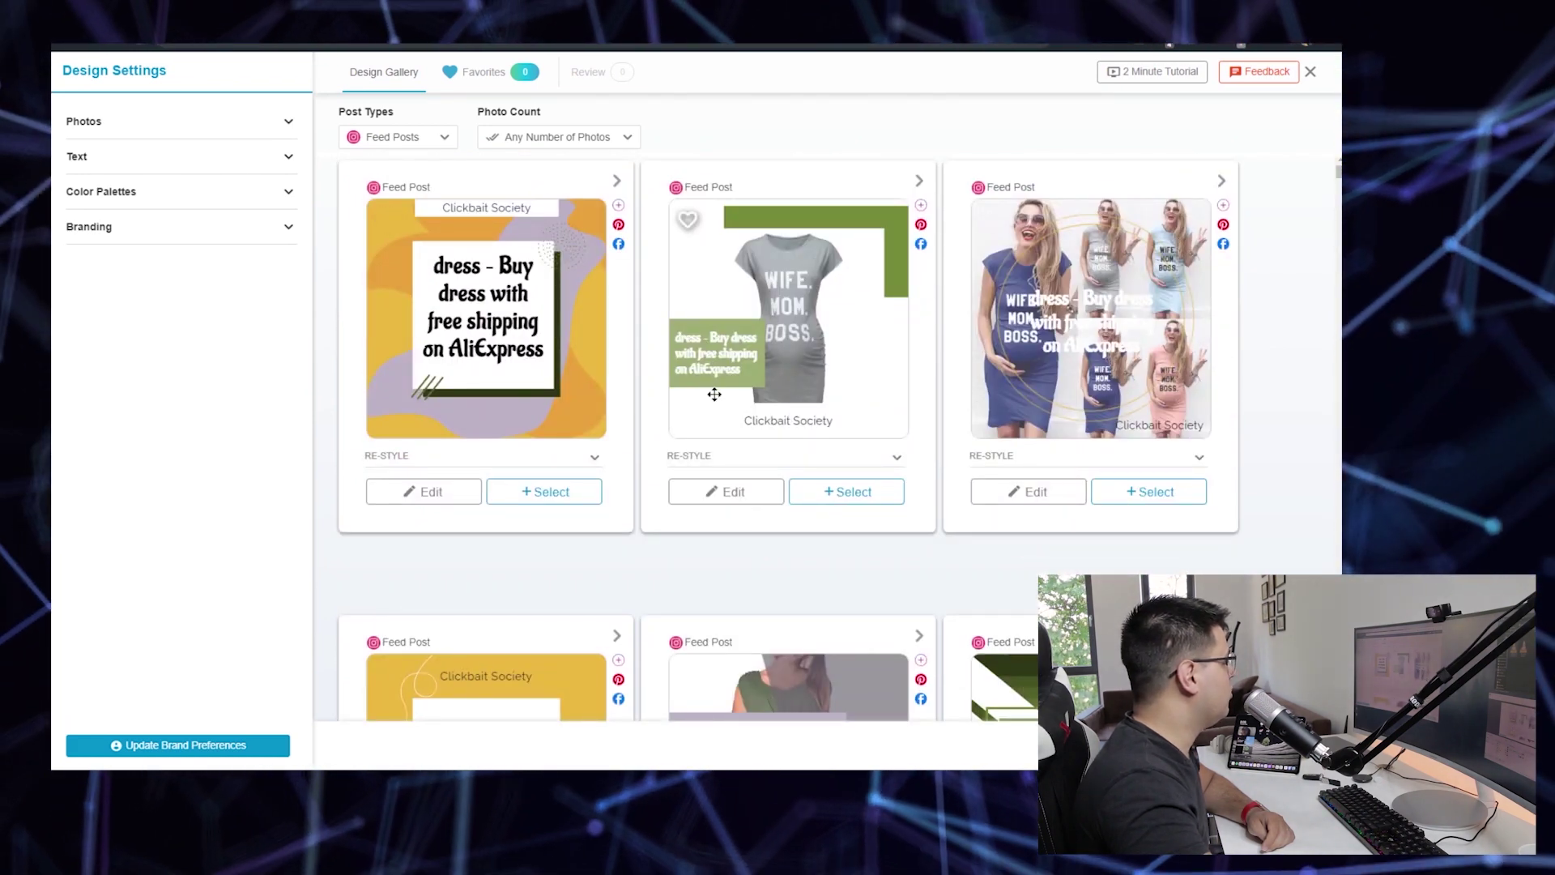
scroll(482, 283, down, 5)
scroll(482, 283, down, 1)
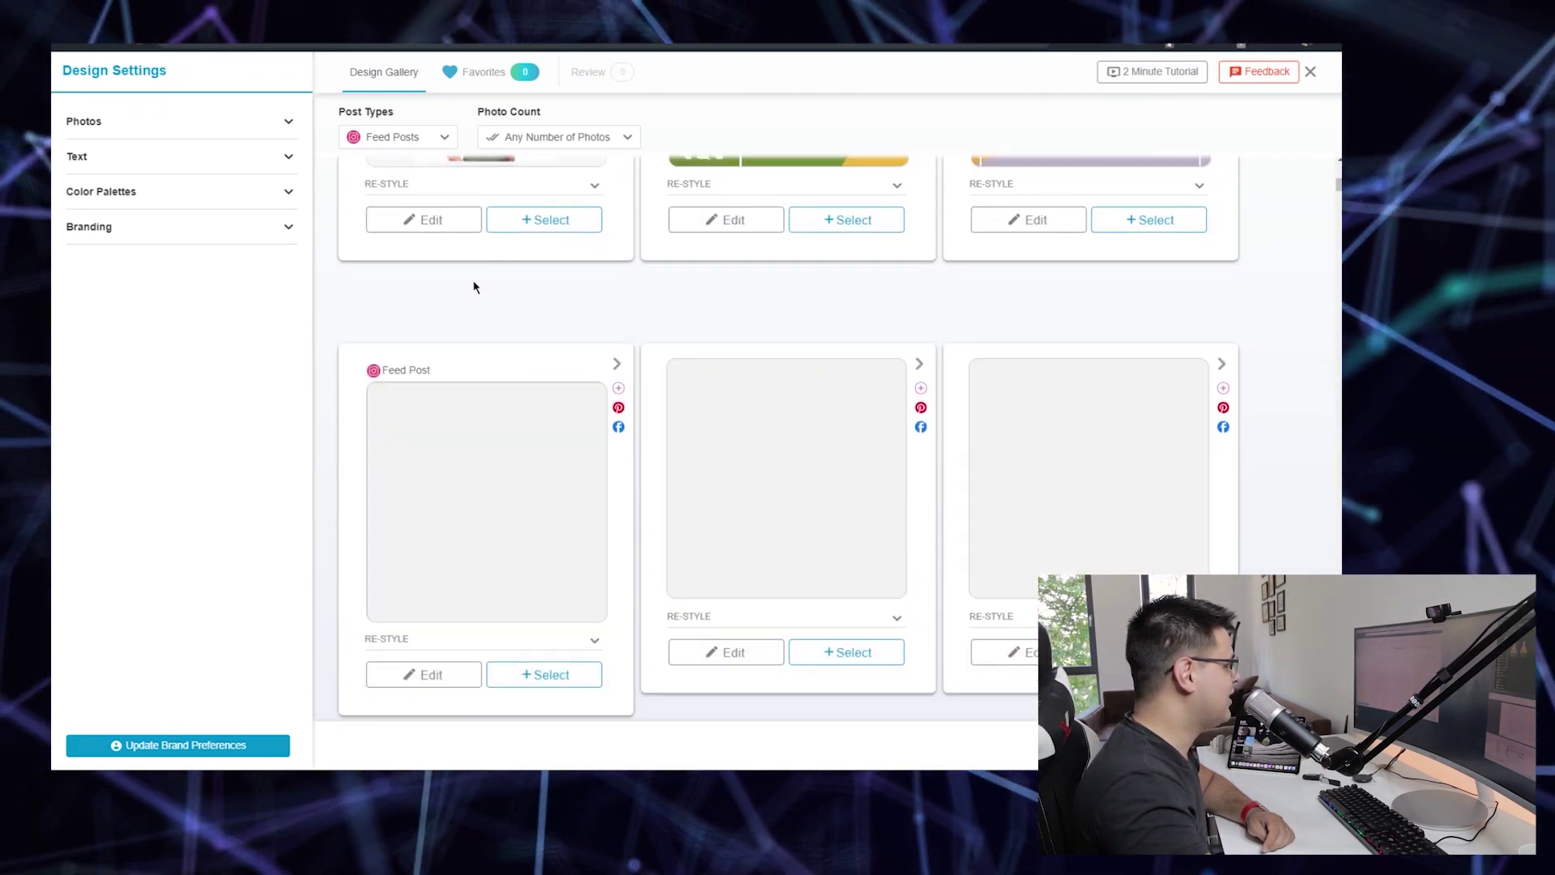